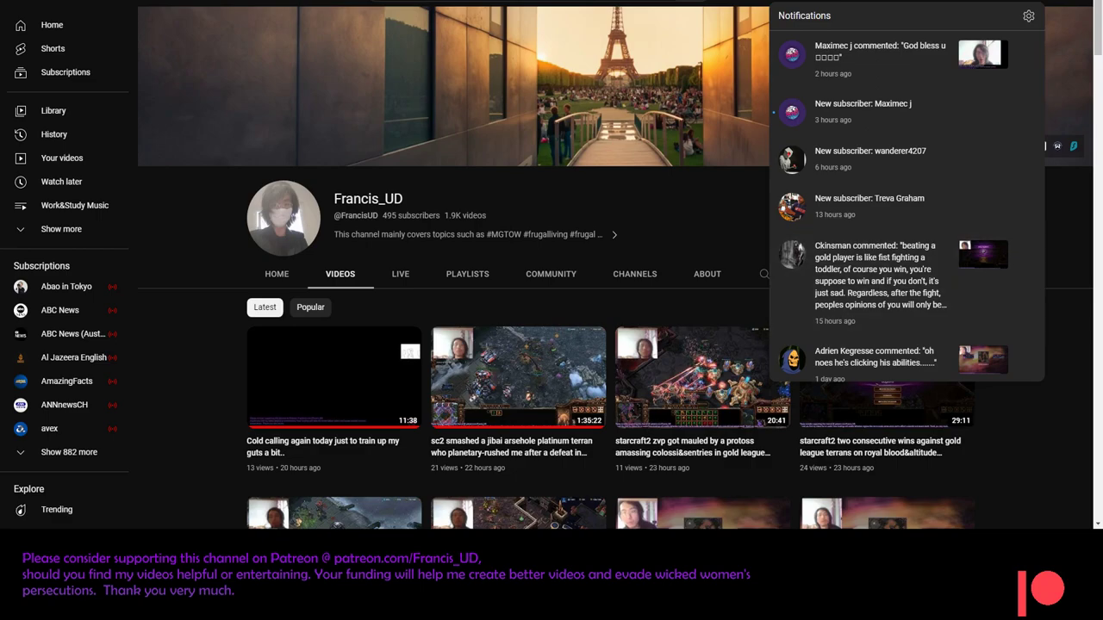
scroll(552, 311, "up", 2)
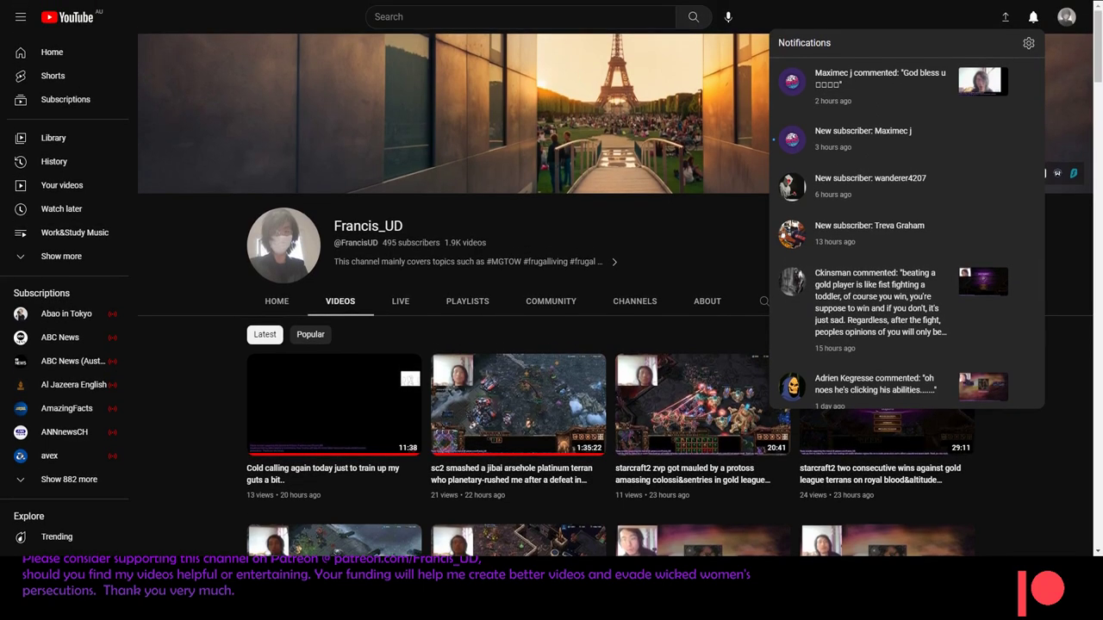